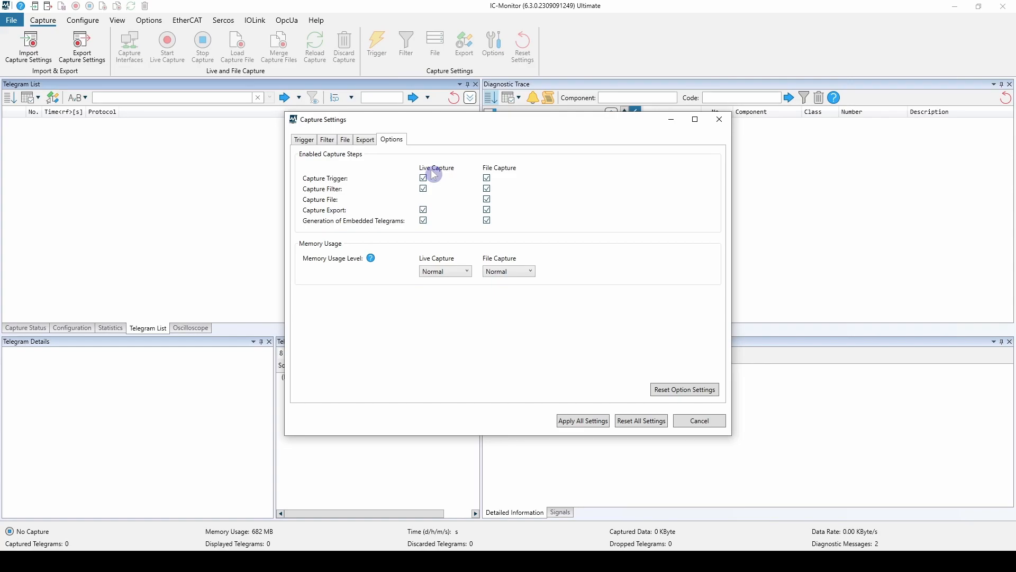
{"action": "left_click", "coordinate": [424, 178]}
{"action": "left_click", "coordinate": [425, 191]}
{"action": "left_click", "coordinate": [424, 210]}
{"action": "left_click", "coordinate": [424, 189]}
{"action": "left_click", "coordinate": [424, 178]}
Try the Reduced and Minimum memory usage levels for live capture, and return the level to Normal
{"action": "left_click", "coordinate": [468, 271]}
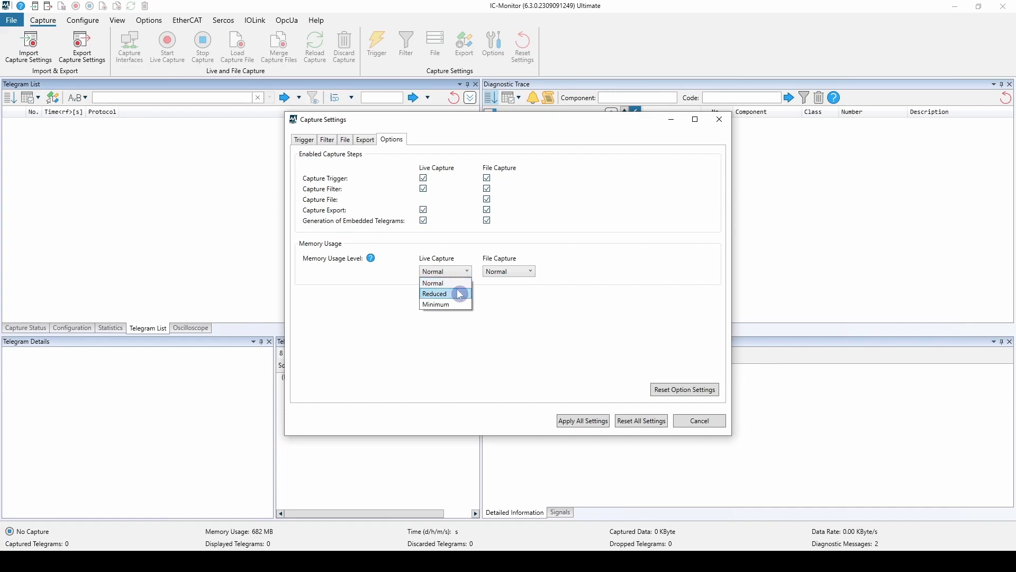
{"action": "left_click", "coordinate": [460, 294]}
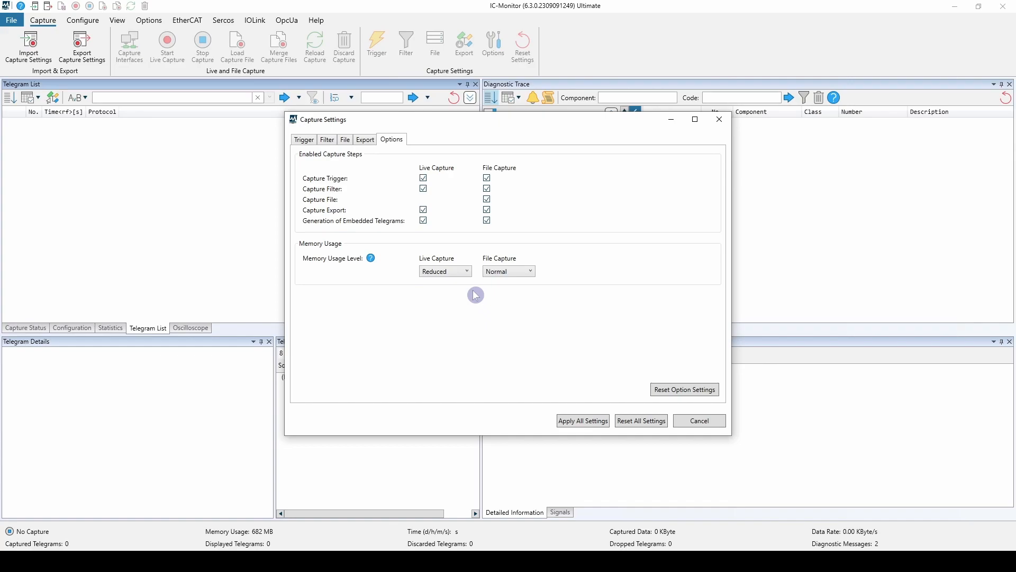
{"action": "left_click", "coordinate": [463, 279]}
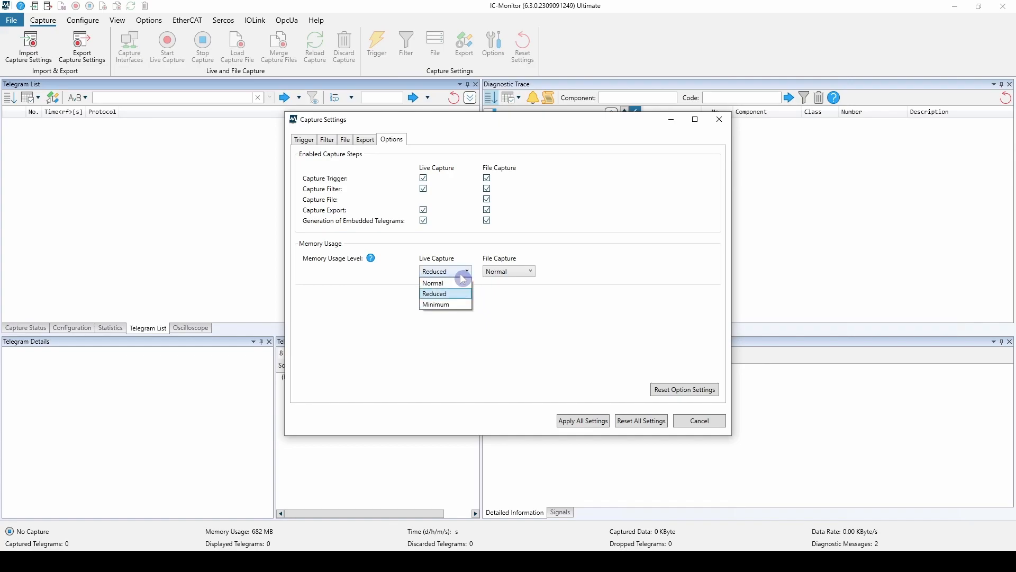
{"action": "left_click", "coordinate": [456, 305]}
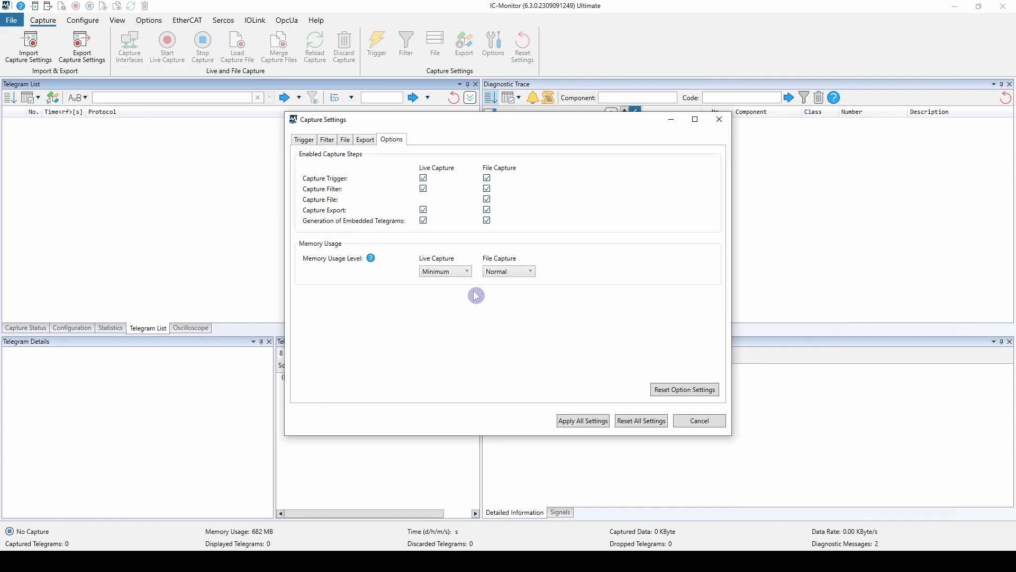
{"action": "left_click", "coordinate": [453, 272]}
{"action": "left_click", "coordinate": [454, 283]}
{"action": "left_click", "coordinate": [495, 272]}
{"action": "left_click", "coordinate": [574, 285]}
{"action": "left_click", "coordinate": [342, 140]}
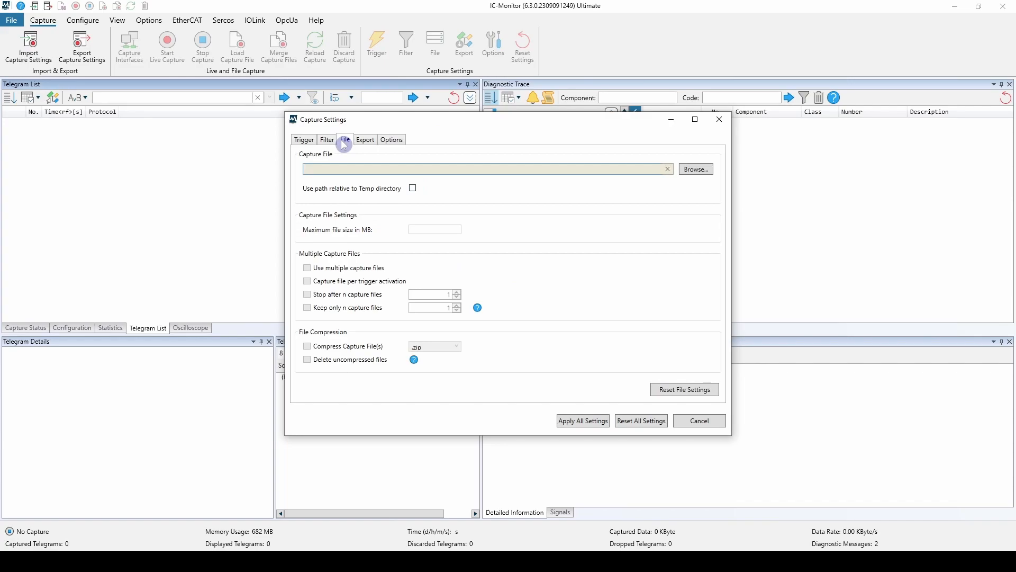
{"action": "left_click", "coordinate": [387, 139]}
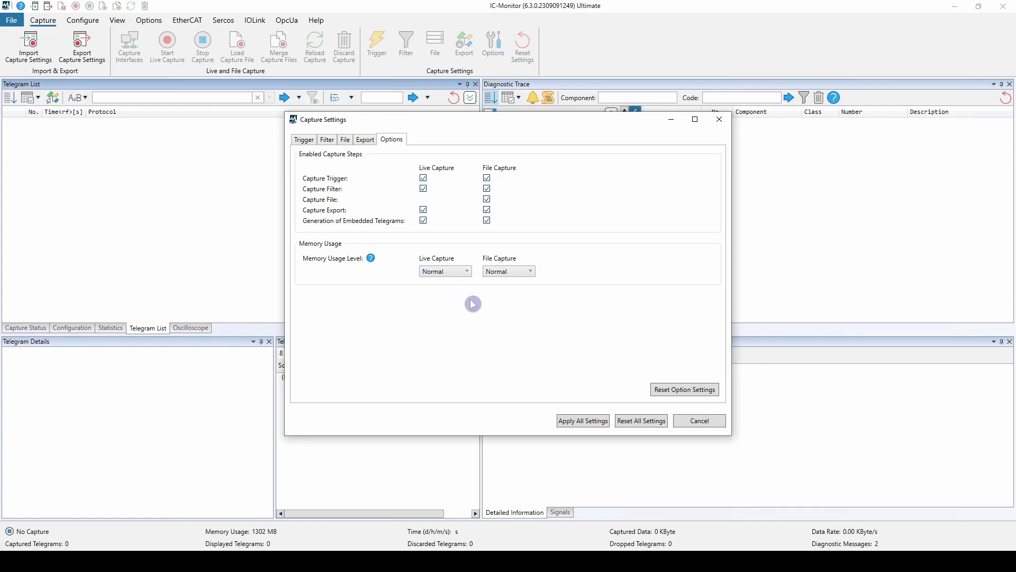
Try the Minimum memory usage level for file capture, and return the level to Normal
{"action": "left_click", "coordinate": [517, 272]}
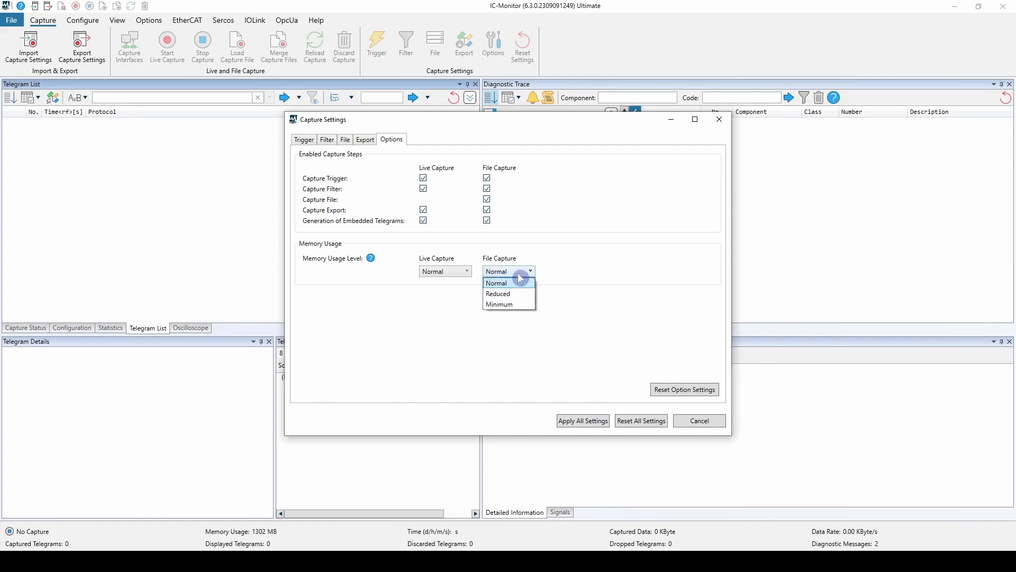
{"action": "left_click", "coordinate": [521, 306]}
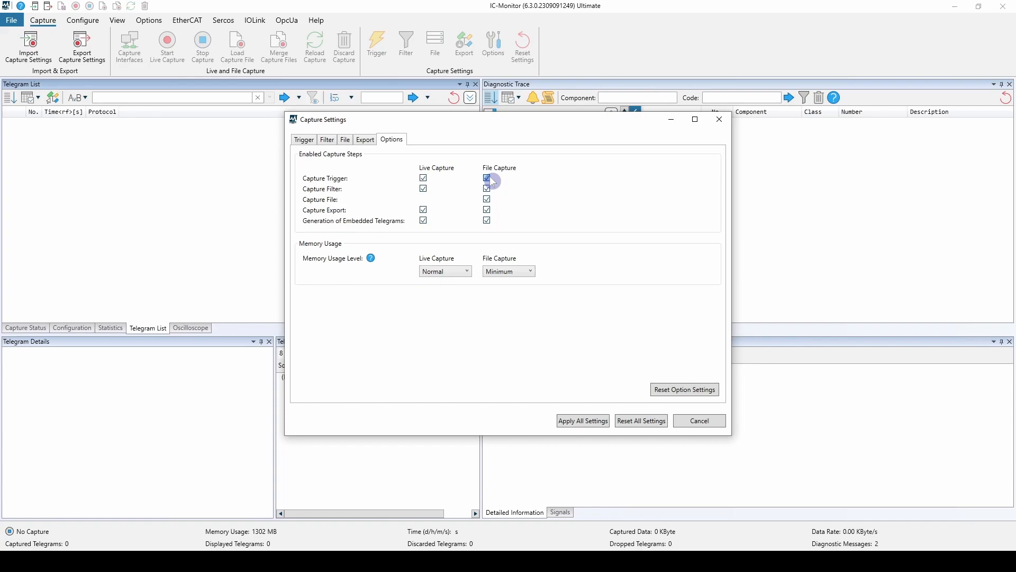
{"action": "left_click", "coordinate": [523, 272]}
{"action": "left_click", "coordinate": [521, 282]}
Examine the live capture memory levels and the capture file settings that depend on the memory usage level
{"action": "left_click", "coordinate": [468, 273]}
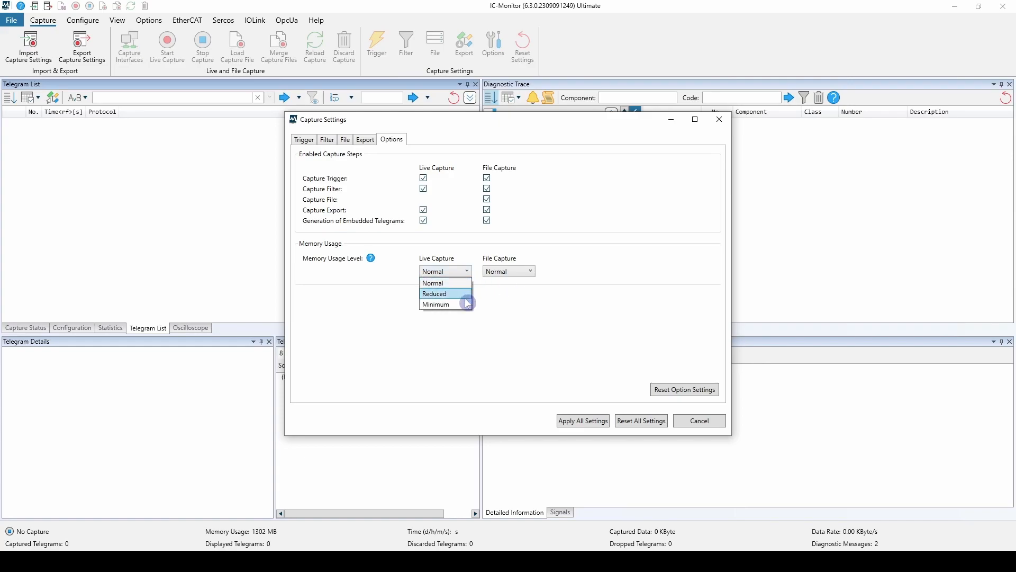
{"action": "left_click", "coordinate": [537, 306]}
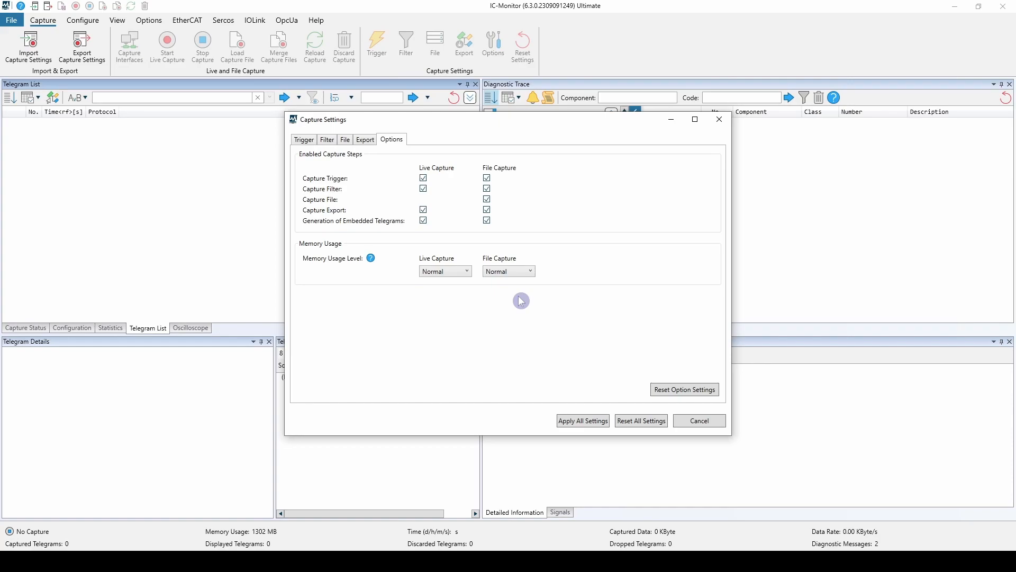
{"action": "left_click", "coordinate": [345, 140]}
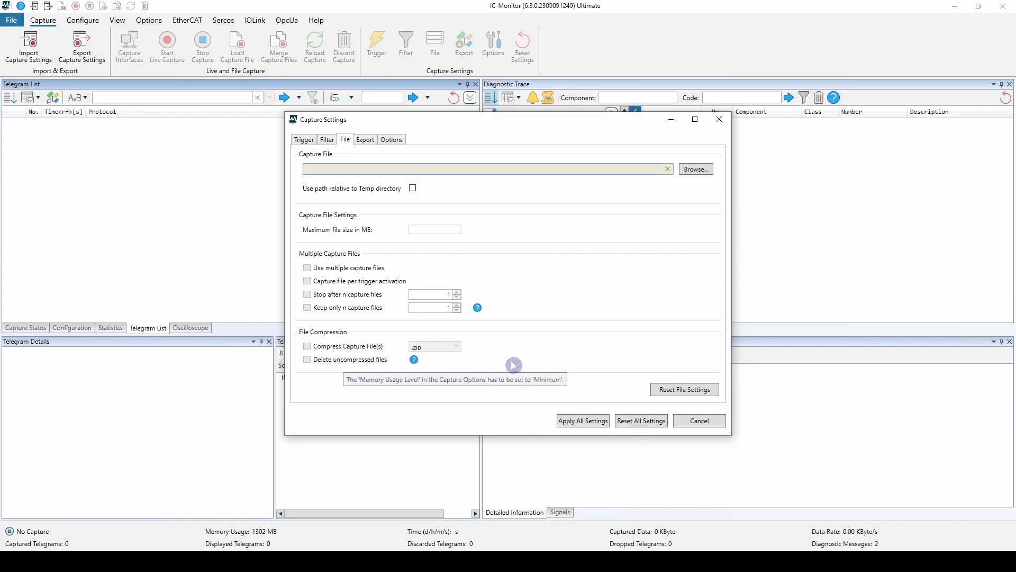
{"action": "left_click", "coordinate": [398, 140]}
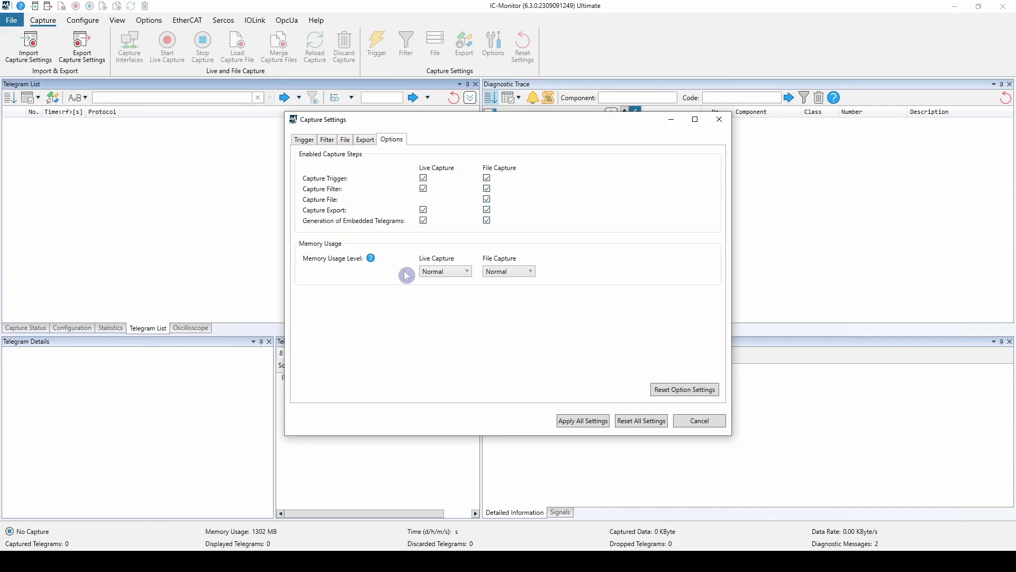
{"action": "left_click", "coordinate": [448, 272]}
{"action": "left_click", "coordinate": [383, 287]}
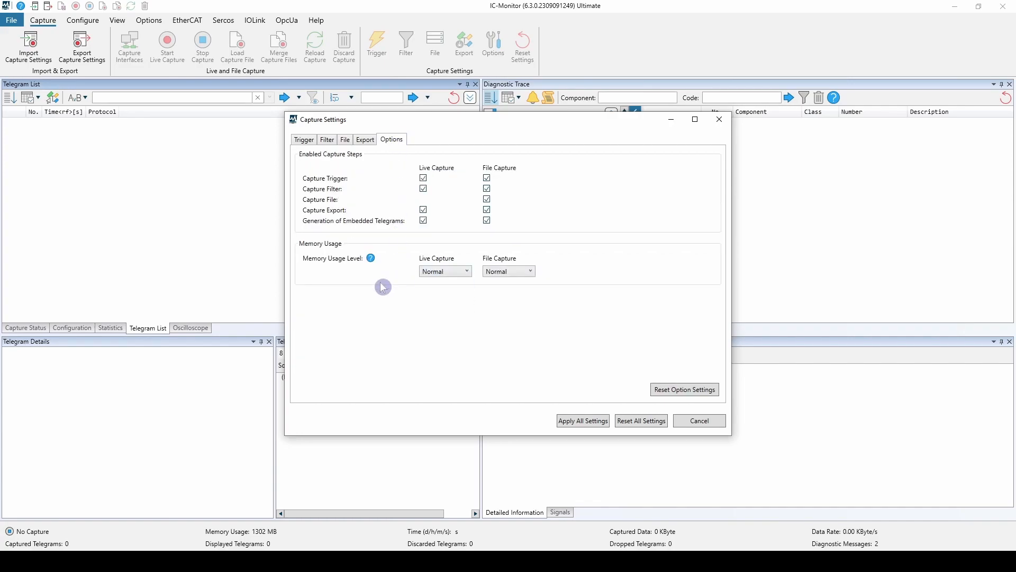
{"action": "left_click", "coordinate": [346, 139]}
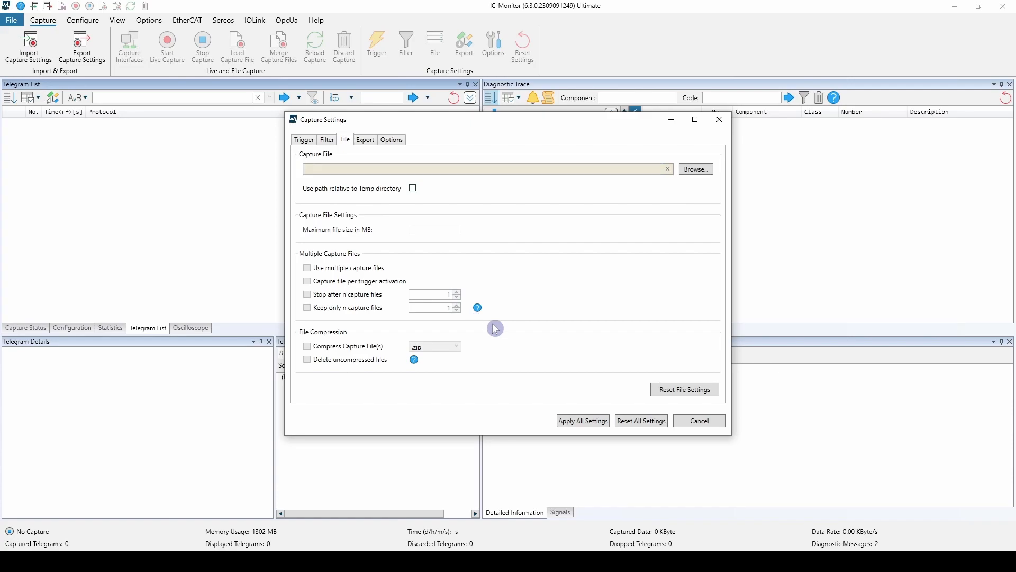
Set the live capture memory usage level to Minimum and show the capture file settings
{"action": "left_click", "coordinate": [387, 143]}
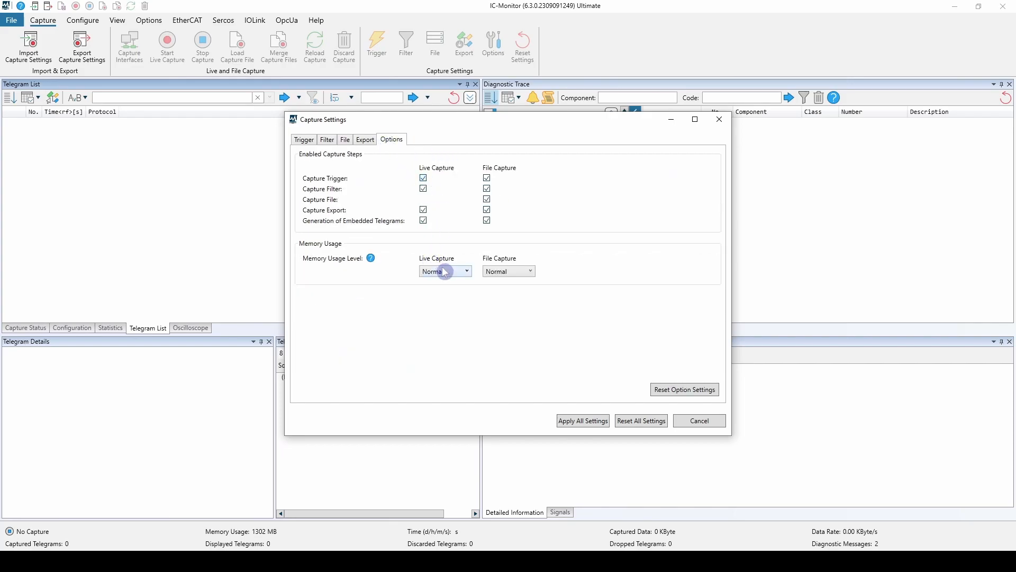
{"action": "left_click", "coordinate": [468, 272]}
{"action": "left_click", "coordinate": [343, 142]}
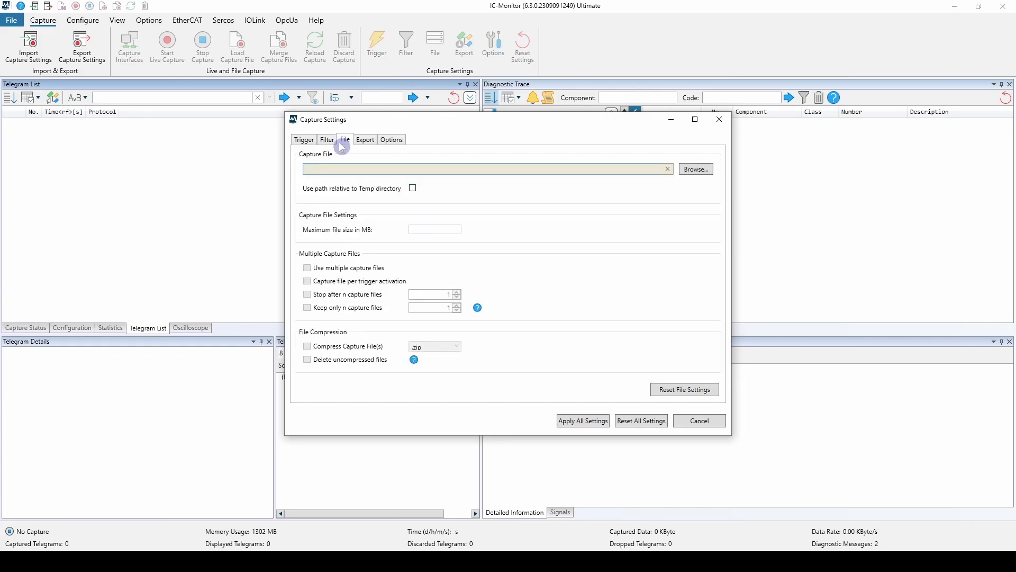
Set the capture file to settings_capture_options.pcapng in the folder C:\Temp\capture_options
{"action": "left_click", "coordinate": [693, 171]}
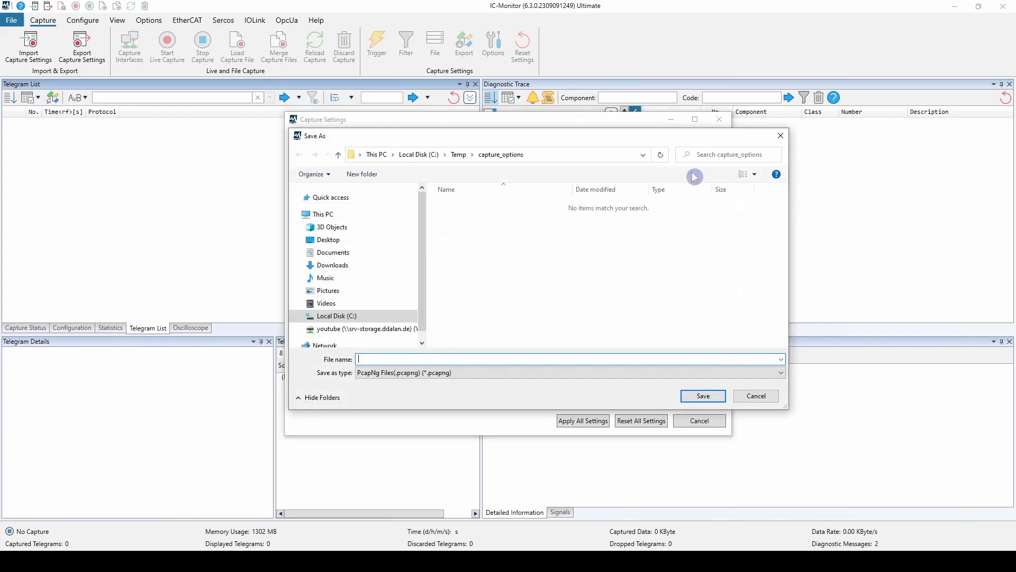
{"action": "left_click", "coordinate": [608, 155]}
{"action": "left_click", "coordinate": [493, 357]}
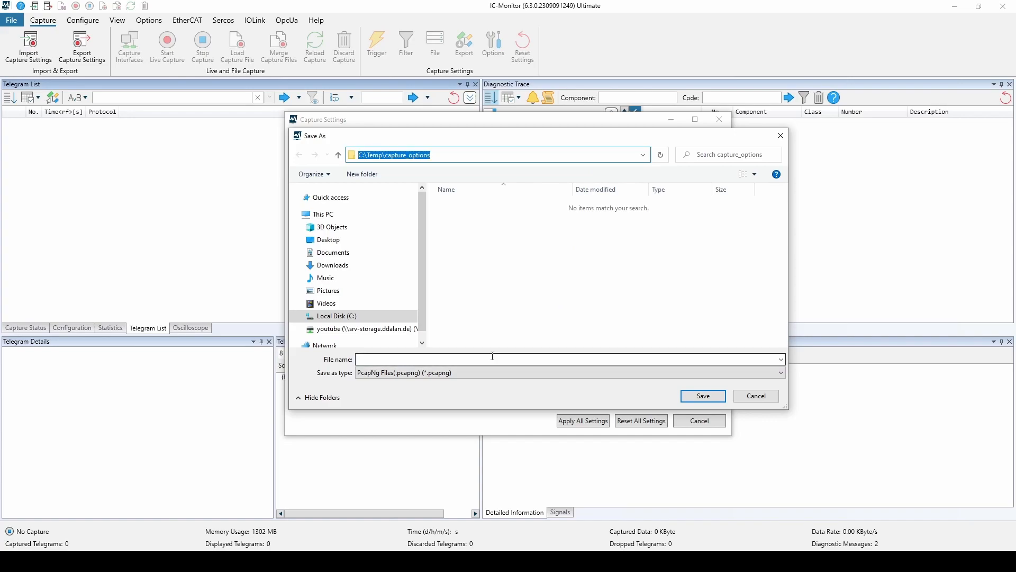
{"action": "type", "text": "settings_capture_options"}
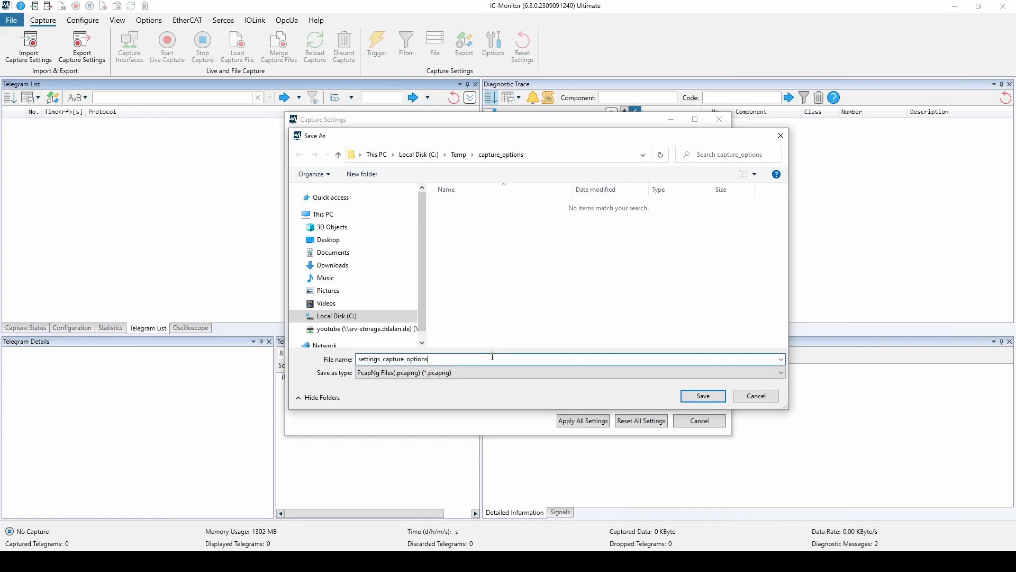
{"action": "left_click", "coordinate": [693, 403]}
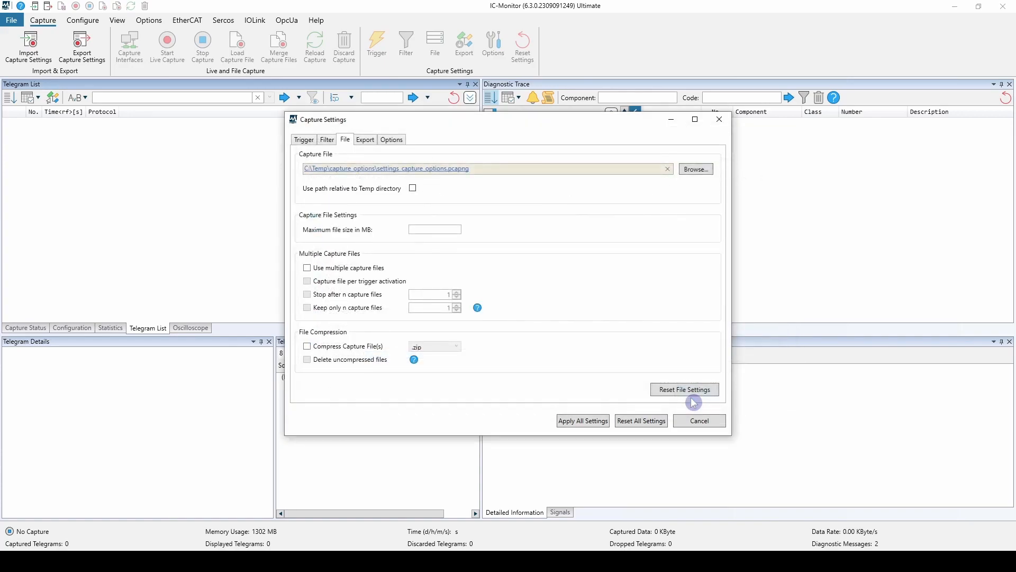
Limit the file size to 1 MB, use multiple capture files keeping only 2, and apply all capture settings
{"action": "left_click", "coordinate": [459, 231]}
{"action": "type", "text": "1"}
{"action": "left_click", "coordinate": [365, 270]}
{"action": "left_click", "coordinate": [360, 313]}
{"action": "left_click", "coordinate": [457, 305]}
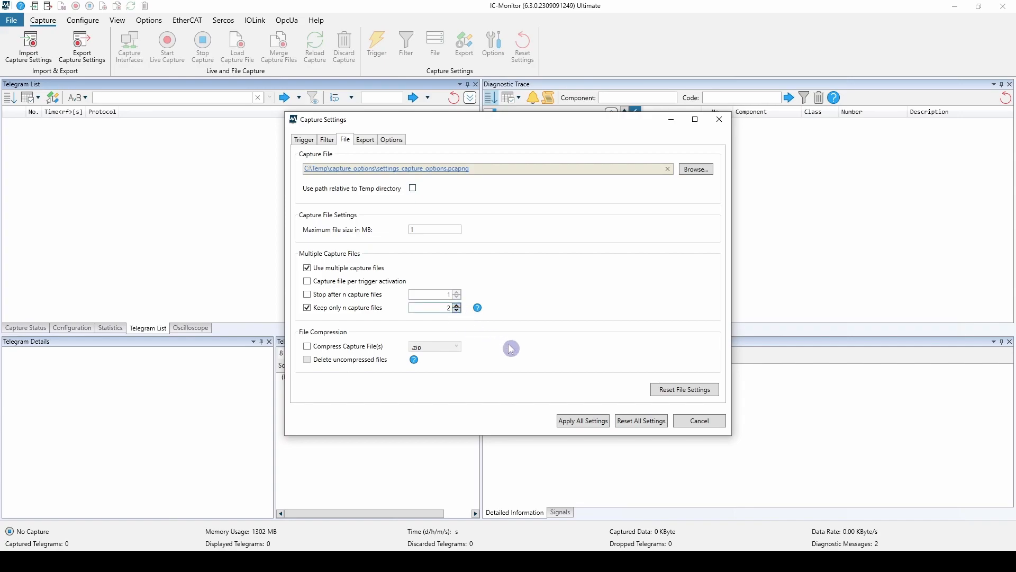
{"action": "left_click", "coordinate": [566, 421]}
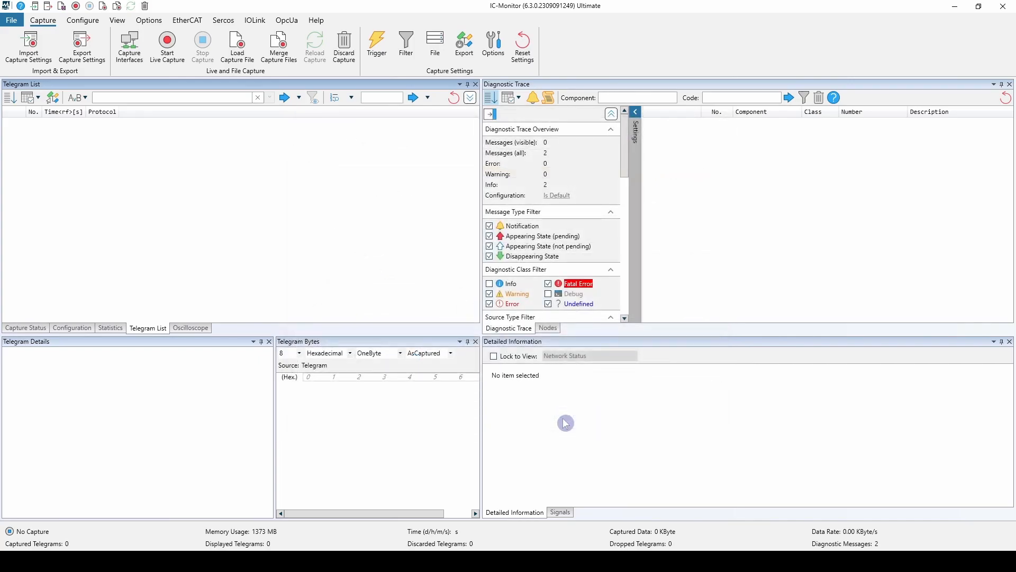
Start a live capture on the Ethernet Instance 0 network interface
{"action": "left_click", "coordinate": [135, 61]}
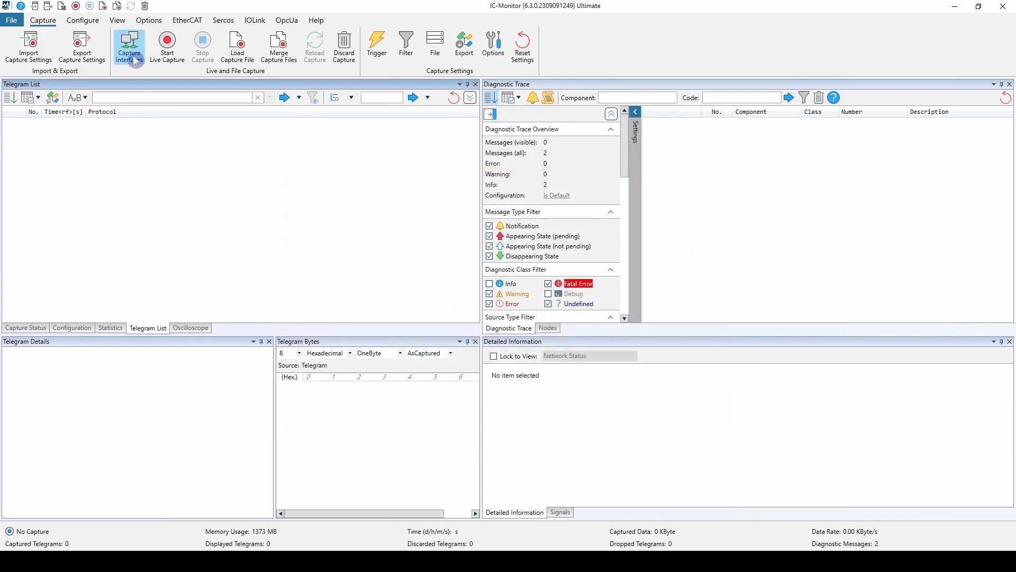
{"action": "left_click", "coordinate": [214, 184]}
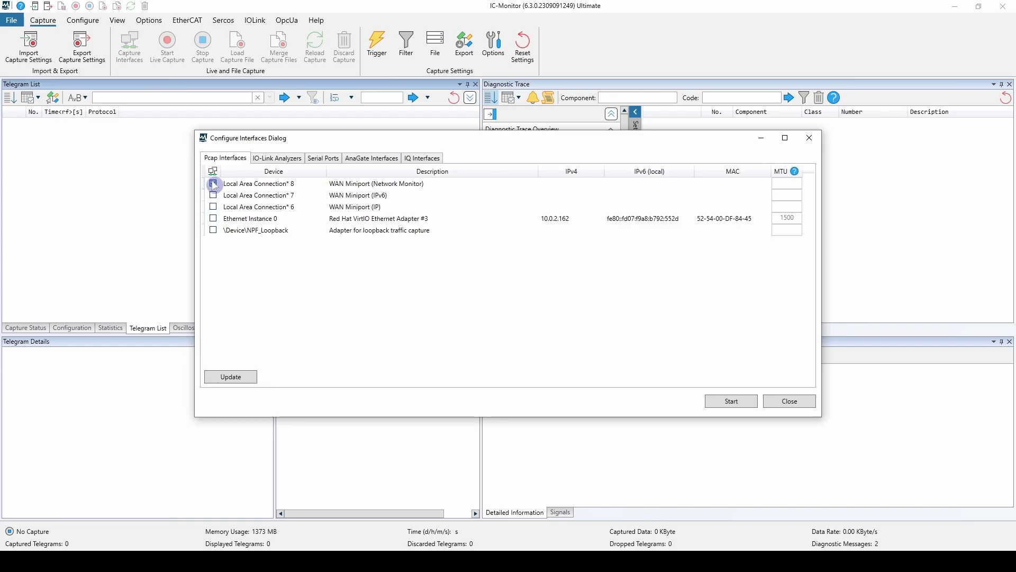
{"action": "left_click", "coordinate": [214, 219]}
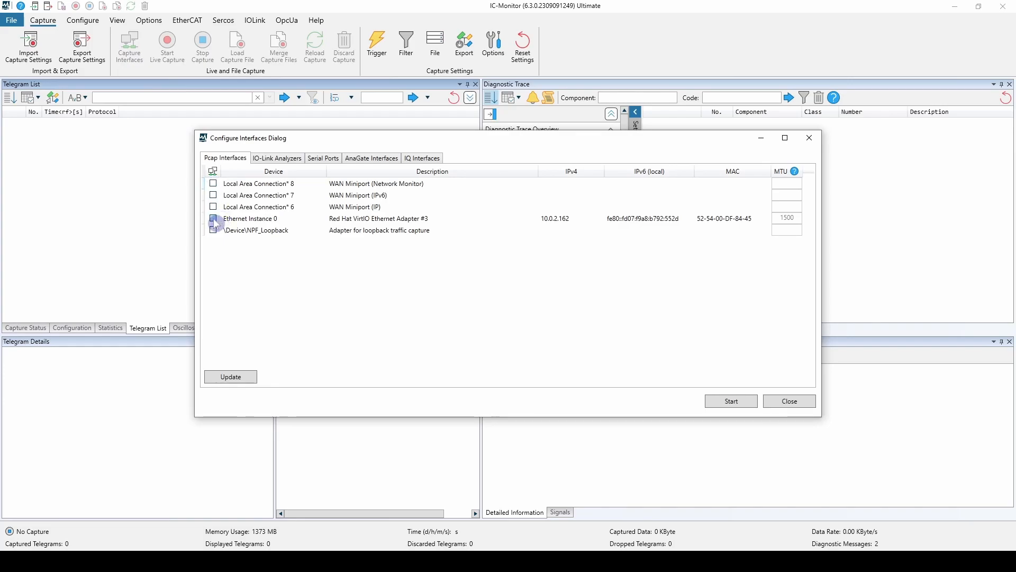
{"action": "left_click", "coordinate": [730, 402]}
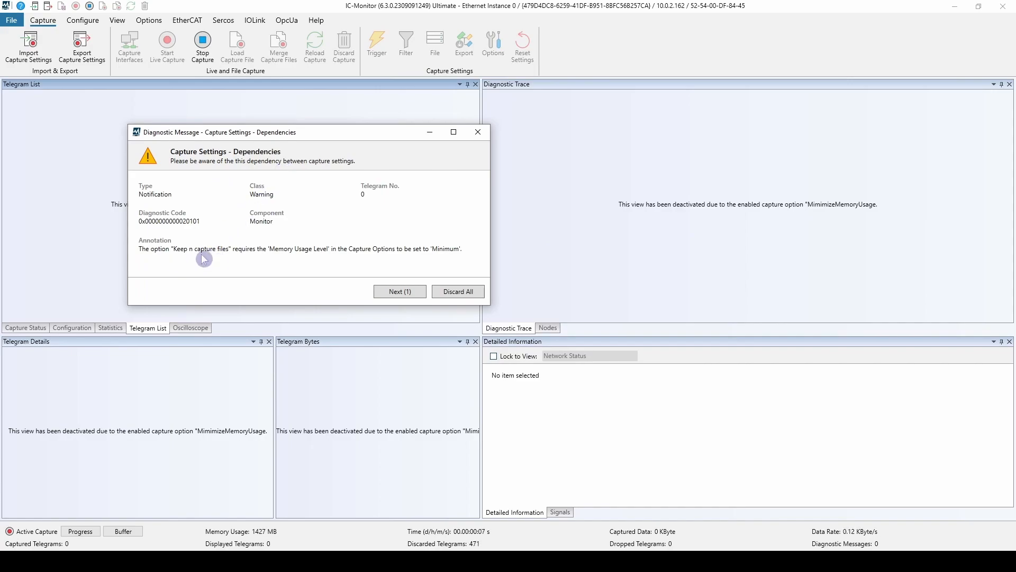
Review the settings dependency warning and the full list of active capture settings, and close the diagnostic messages
{"action": "left_click", "coordinate": [408, 290]}
{"action": "left_click_drag", "start_coordinate": [486, 205], "coordinate": [493, 269]}
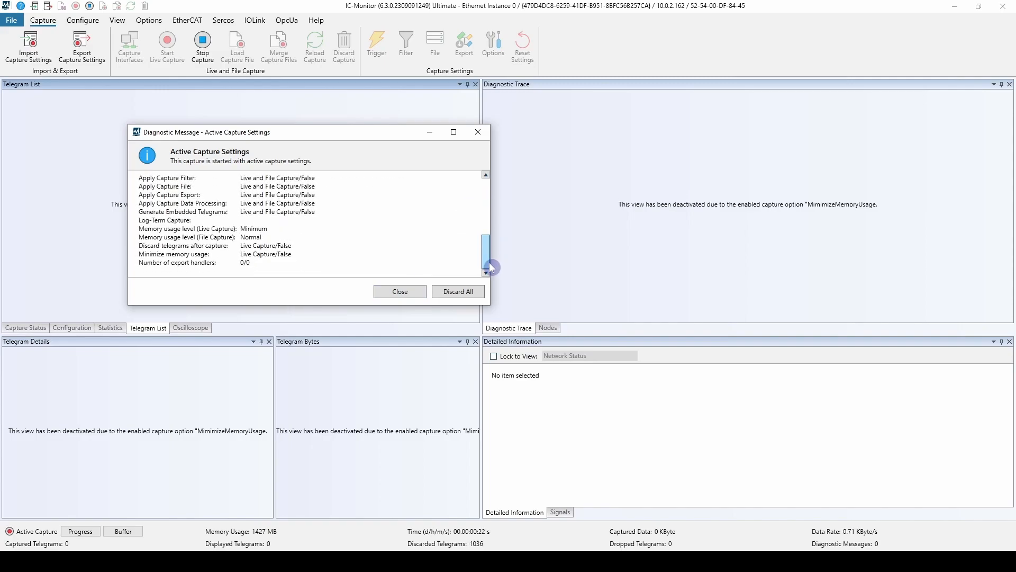
{"action": "left_click_drag", "start_coordinate": [492, 267], "coordinate": [495, 209]}
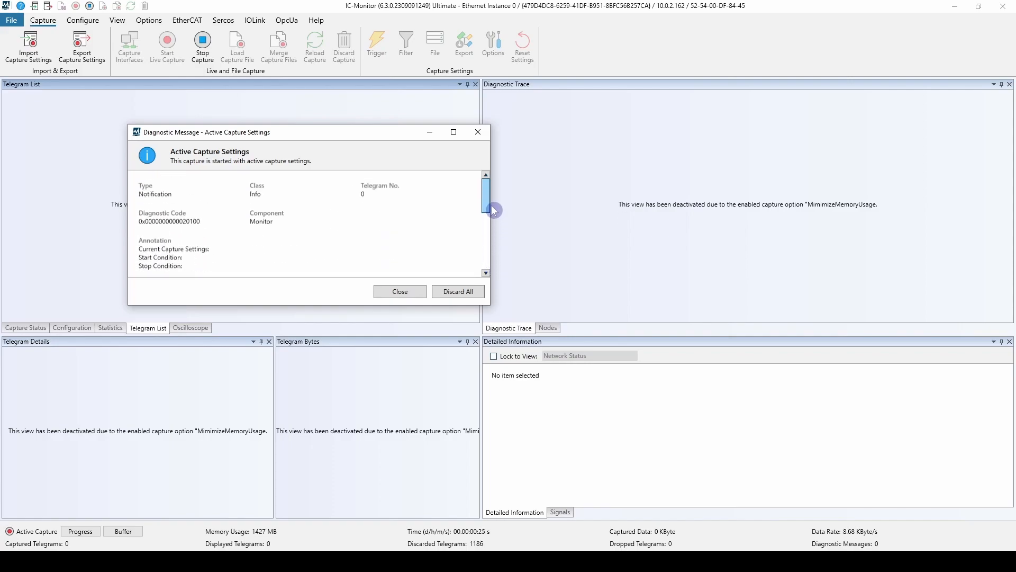
{"action": "left_click", "coordinate": [406, 291]}
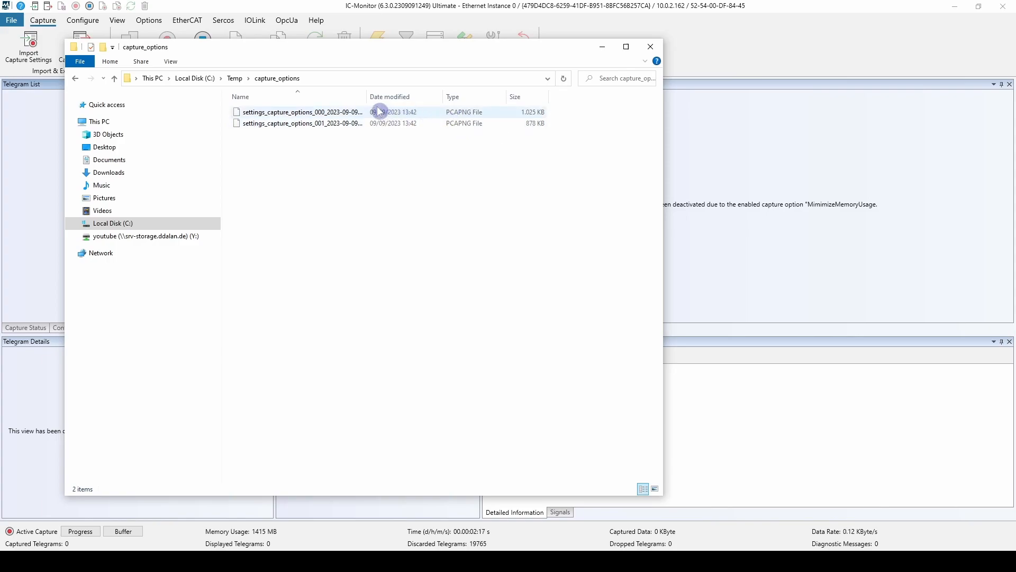
Check the full names of the capture files in the capture_options folder and stop the live capture
{"action": "left_click_drag", "start_coordinate": [368, 101], "coordinate": [408, 101]}
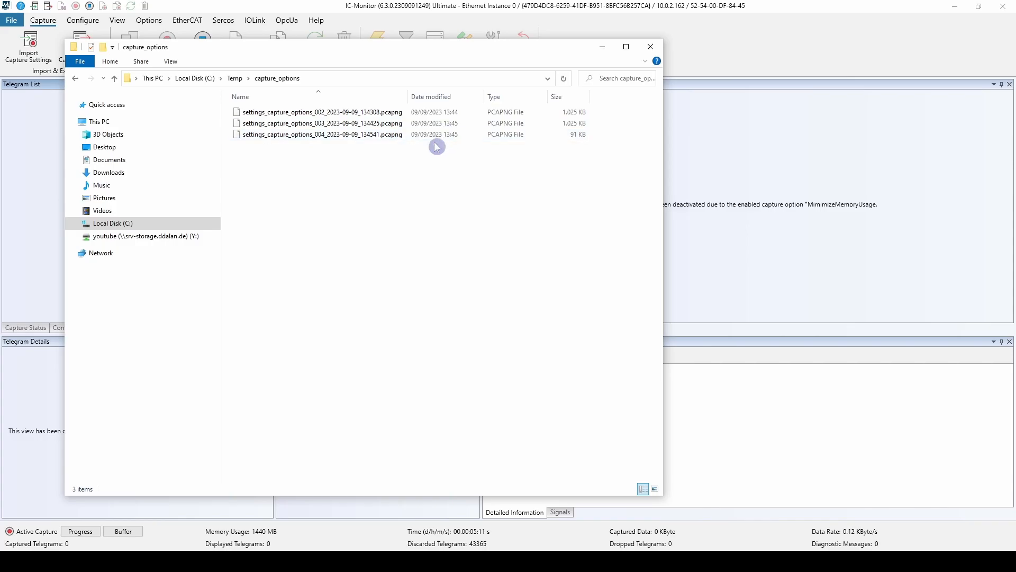
{"action": "left_click", "coordinate": [736, 7]}
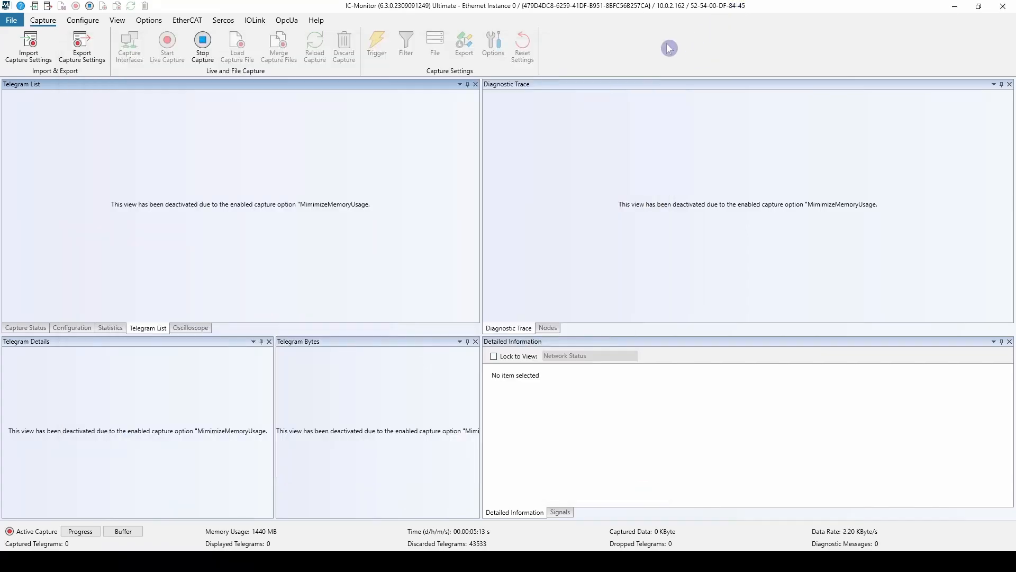
{"action": "left_click", "coordinate": [208, 49]}
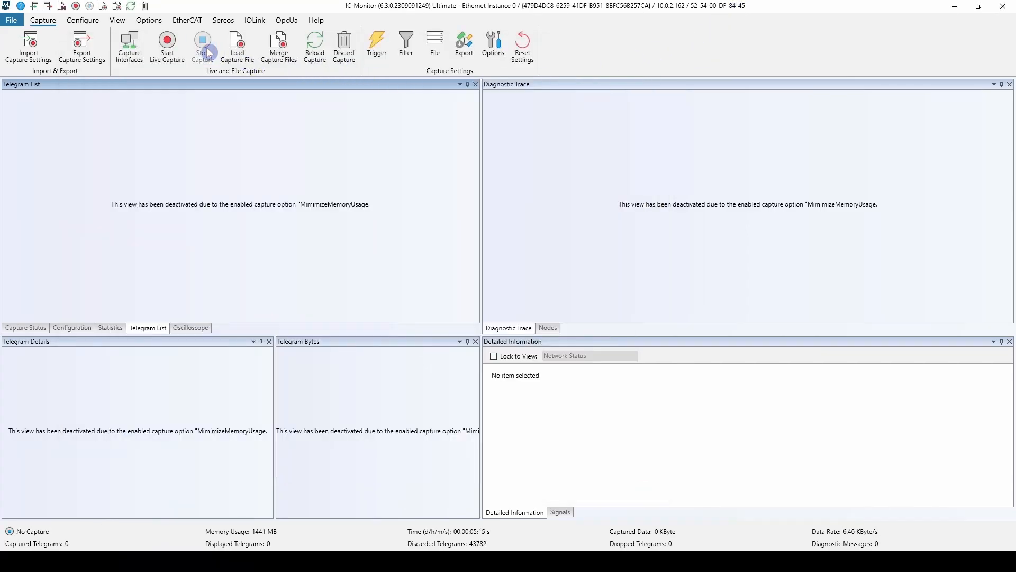
Reset all capture settings to their defaults from the capture options
{"action": "left_click", "coordinate": [495, 48]}
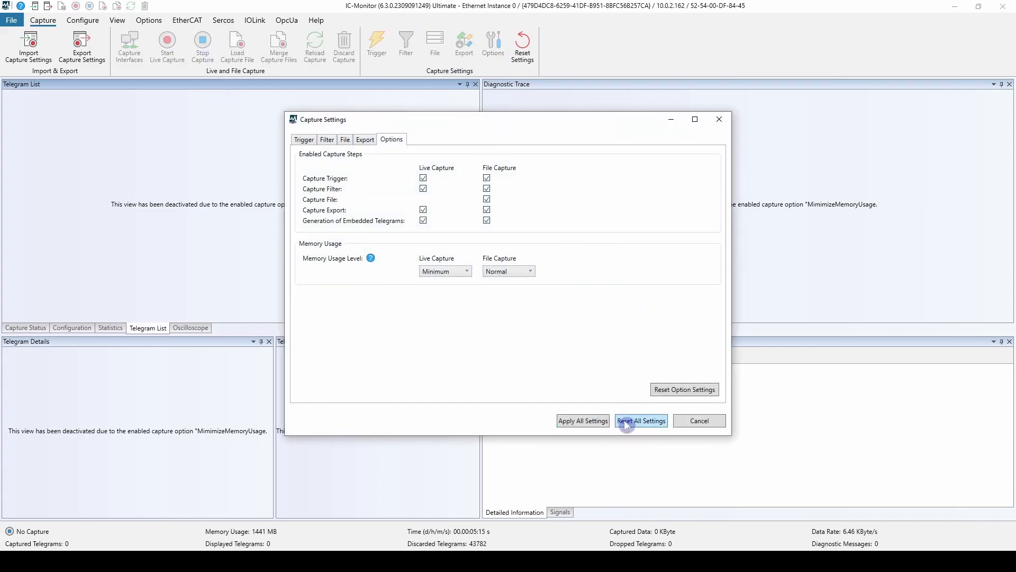
{"action": "left_click", "coordinate": [626, 422]}
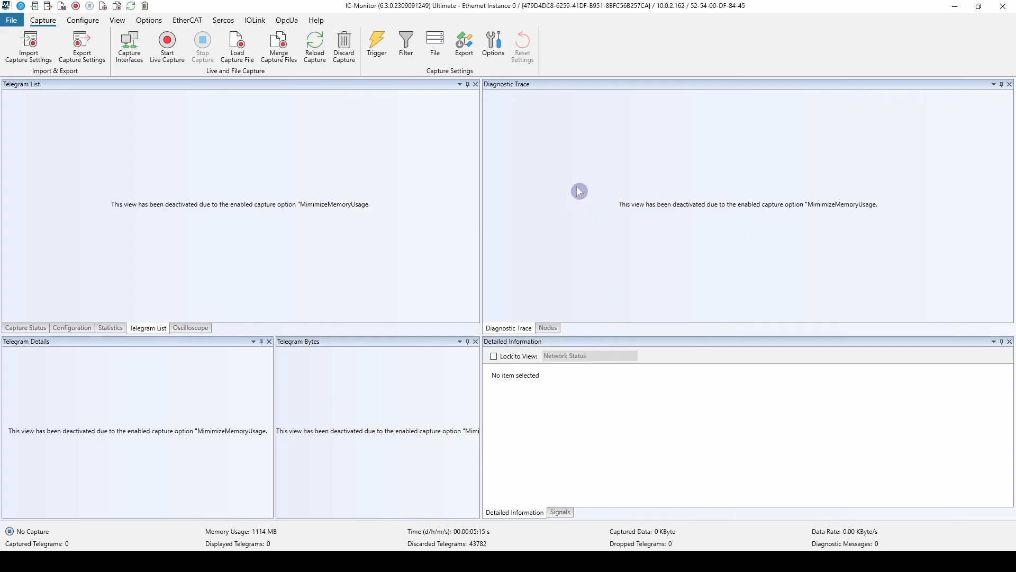
Load the capture file settings_capture_options_003_2023-09-09_134425.pcapng from the capture_options folder
{"action": "left_click", "coordinate": [11, 23]}
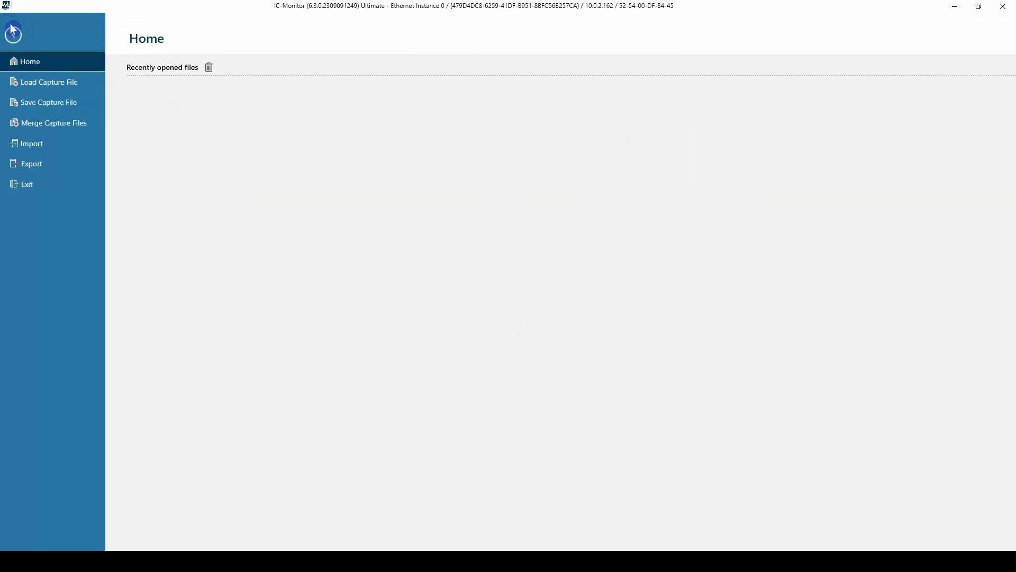
{"action": "left_click", "coordinate": [63, 85]}
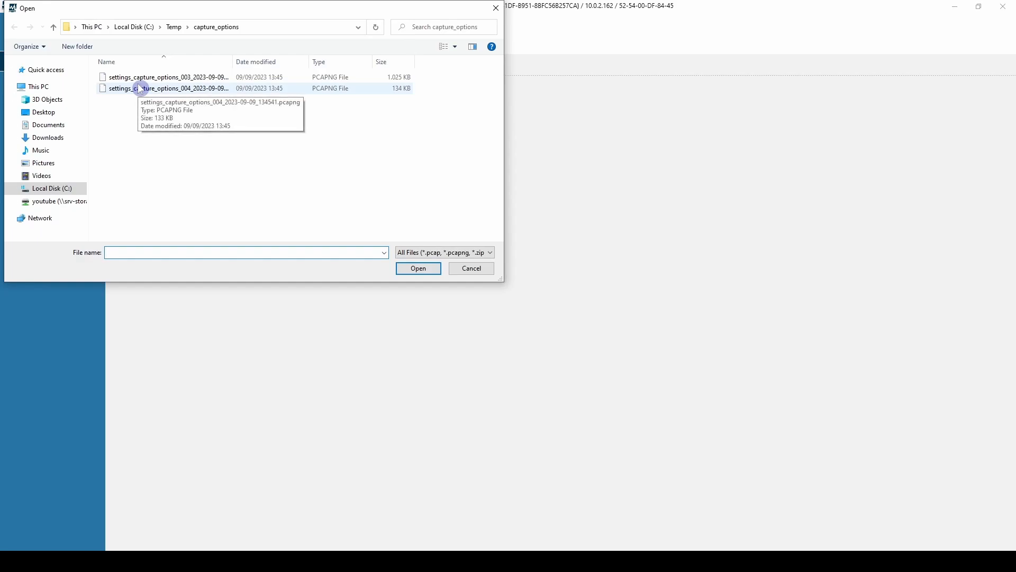
{"action": "double_click", "coordinate": [137, 81]}
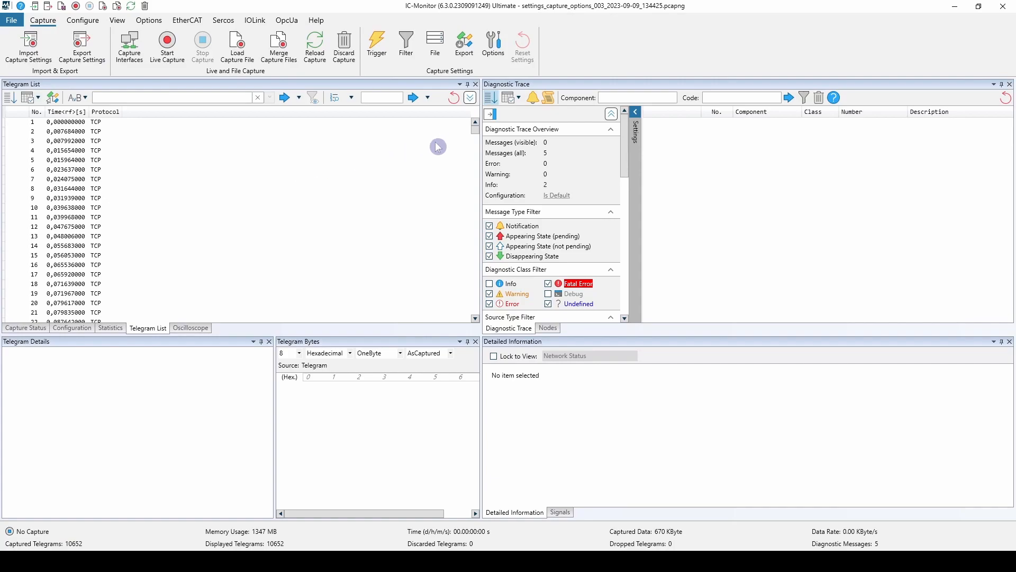
Examine the TCP header of telegram 9, including its Destination Port and Acknowledgement Number fields and their corresponding bytes
{"action": "left_click", "coordinate": [79, 200]}
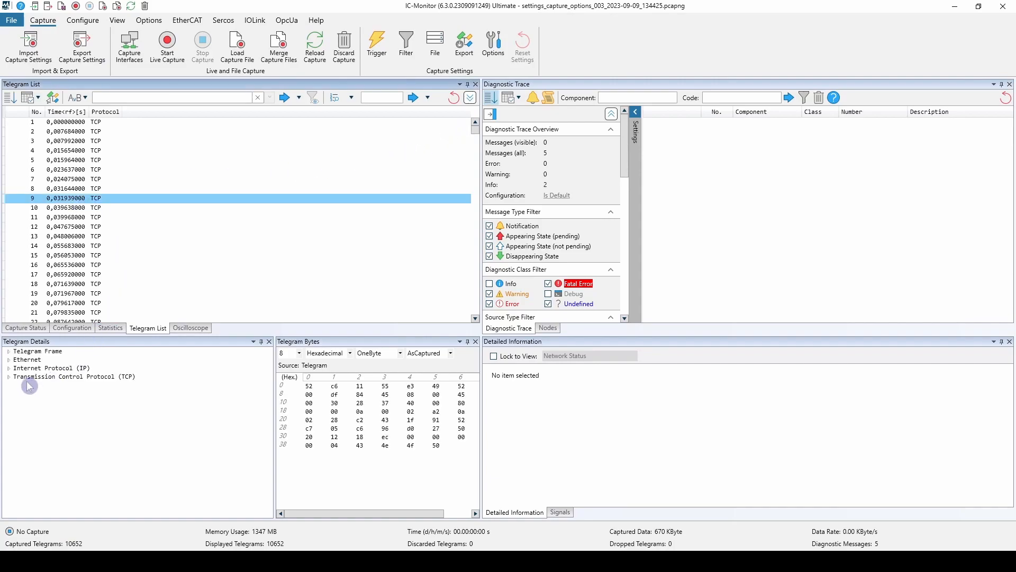
{"action": "left_click", "coordinate": [8, 376]}
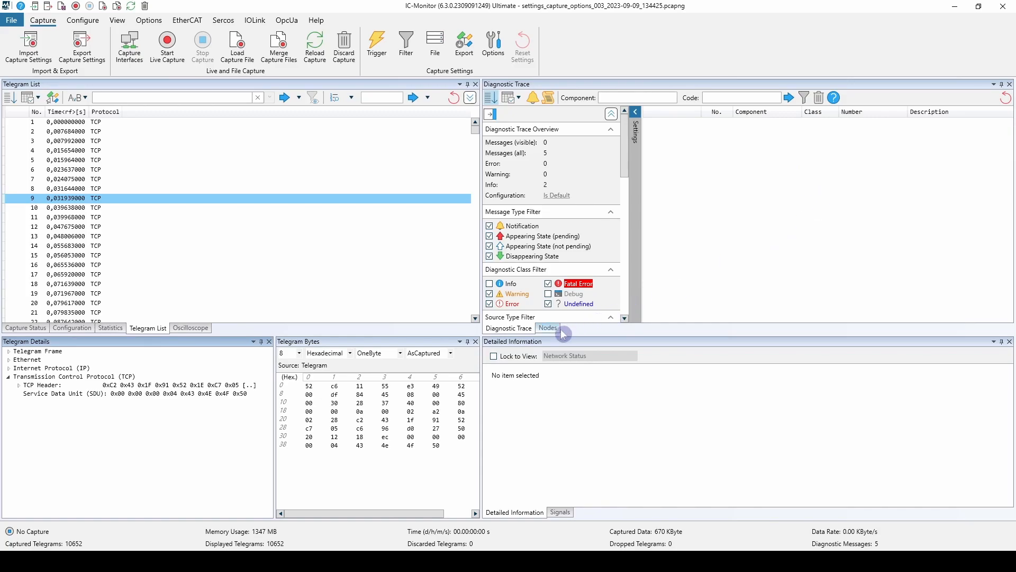
{"action": "left_click", "coordinate": [19, 384]}
{"action": "left_click", "coordinate": [59, 420]}
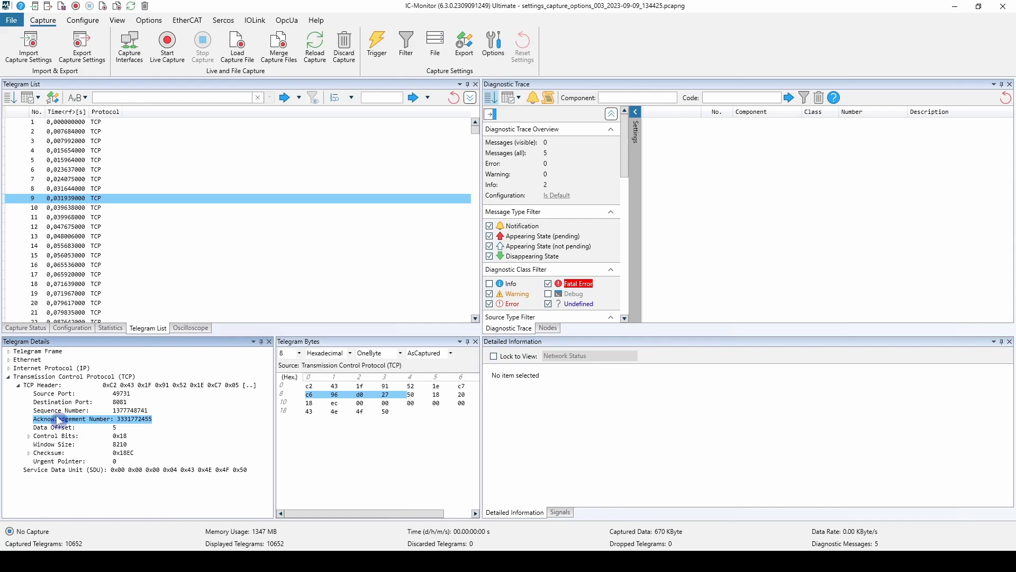
{"action": "left_click", "coordinate": [53, 402]}
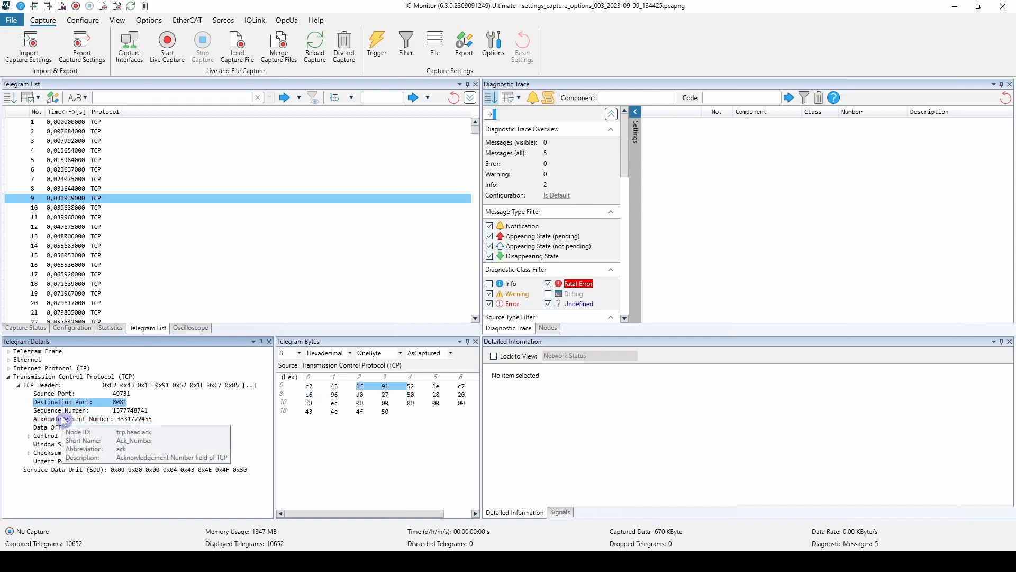
{"action": "left_click", "coordinate": [65, 421]}
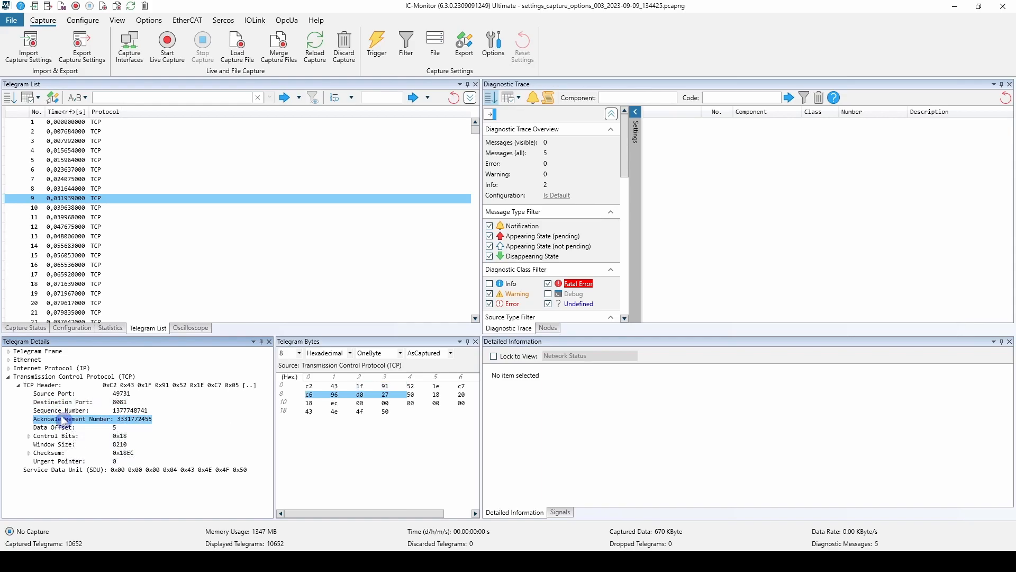